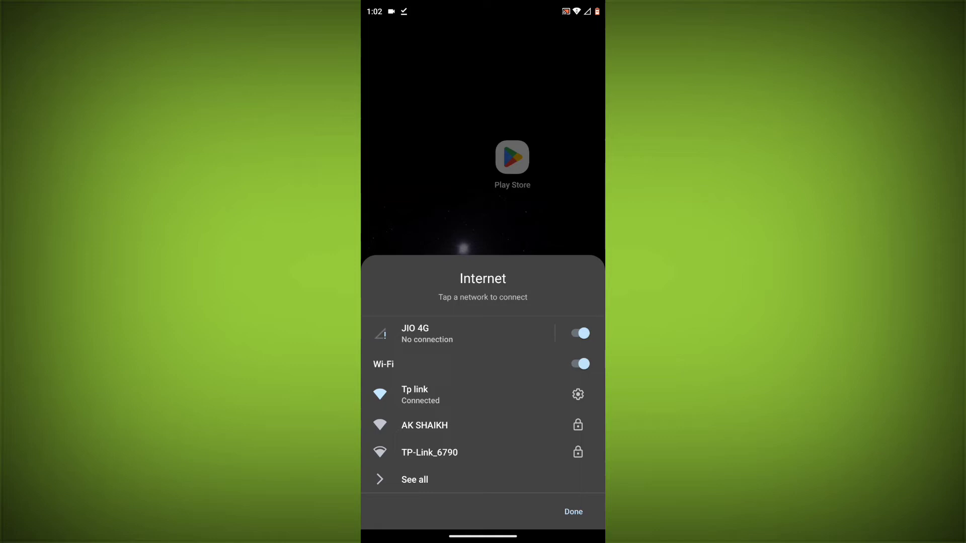
Step: Dismiss the Internet panel after confirming Tp link is connected
key("Escape")
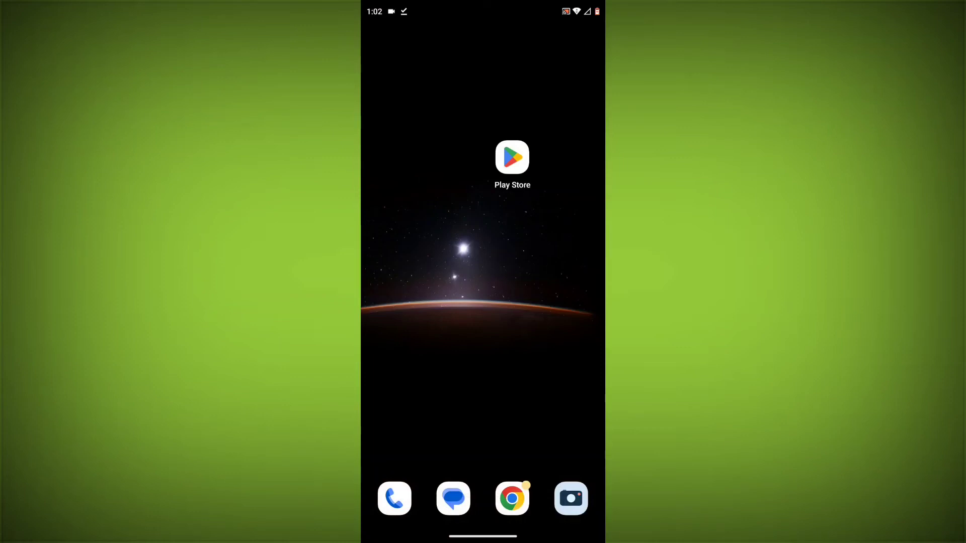
Step: Search the Play Store for 'pi network' and view the Pi Network app page
left_click(512, 157)
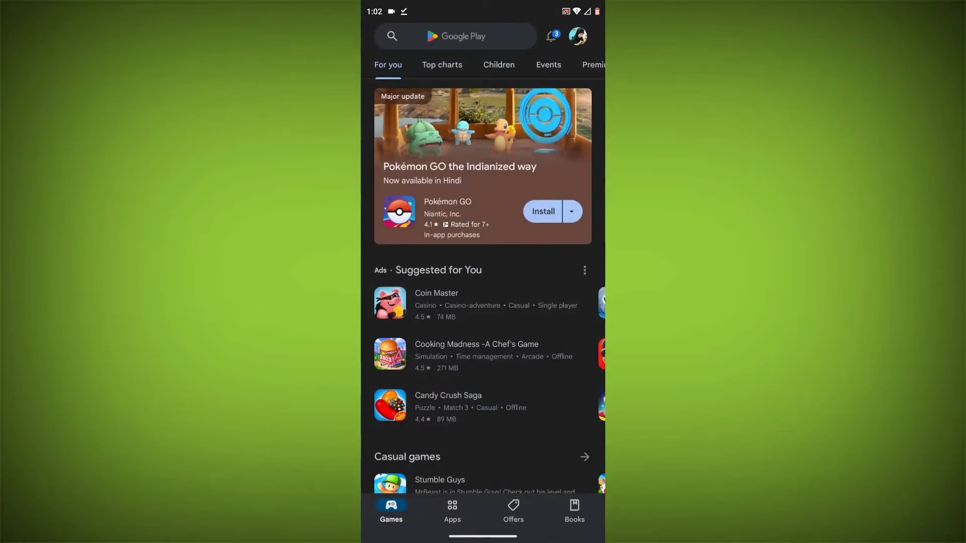
left_click(464, 36)
type("pi n")
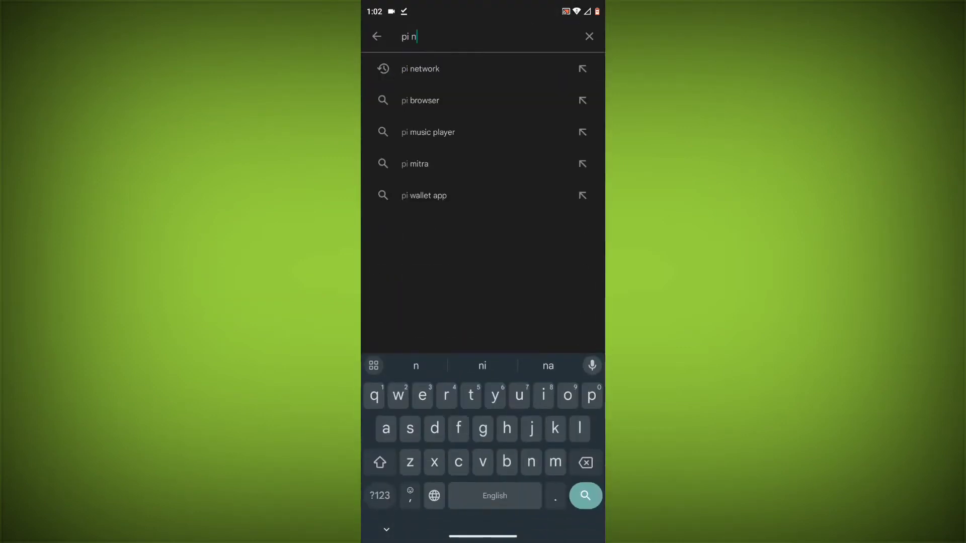
type("i")
key("BackSpace")
type("etwork")
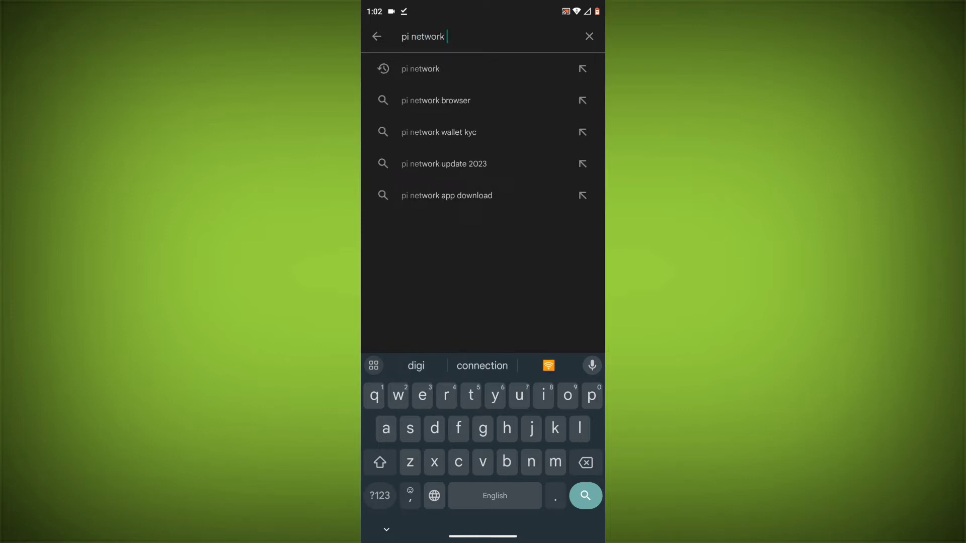
key("Return")
left_click(453, 163)
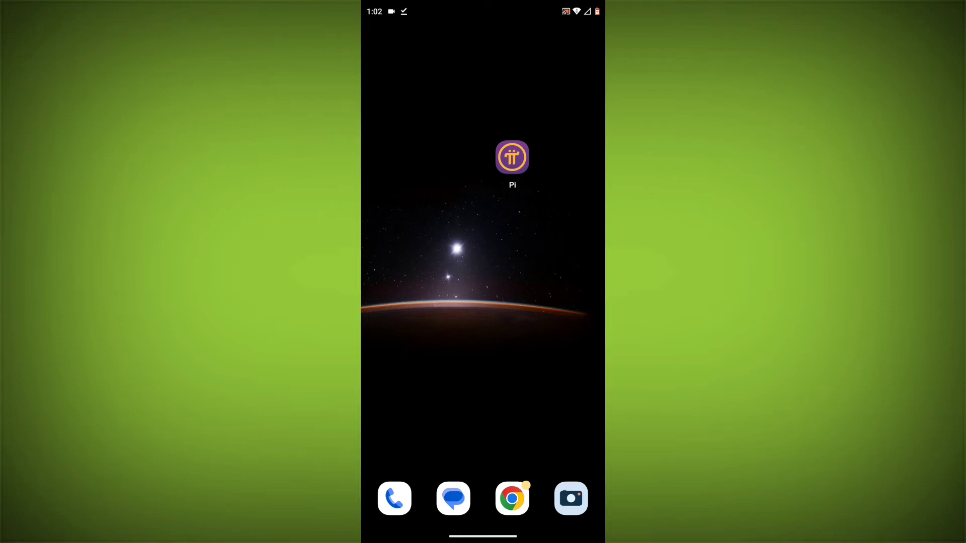
Step: Force stop the Pi app from its App info page
left_click(512, 157)
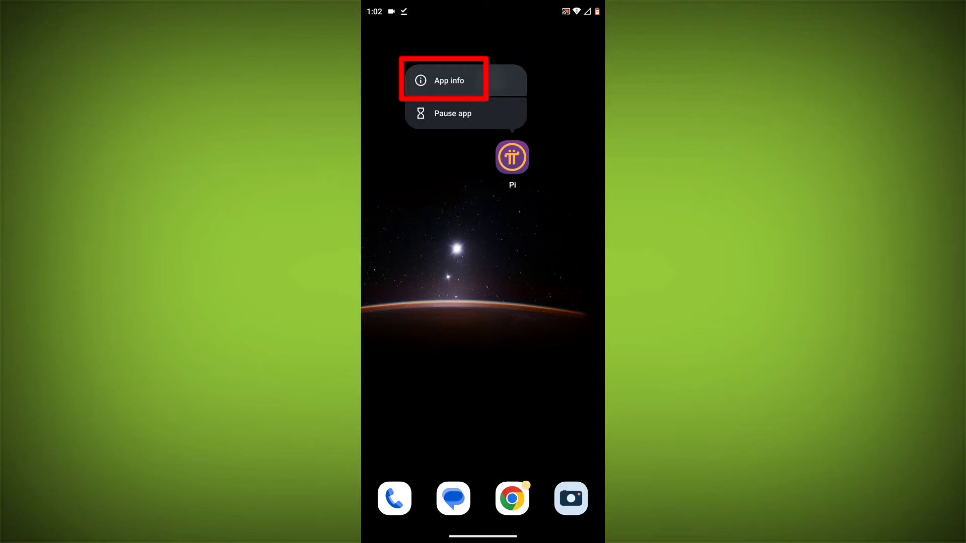
left_click(449, 80)
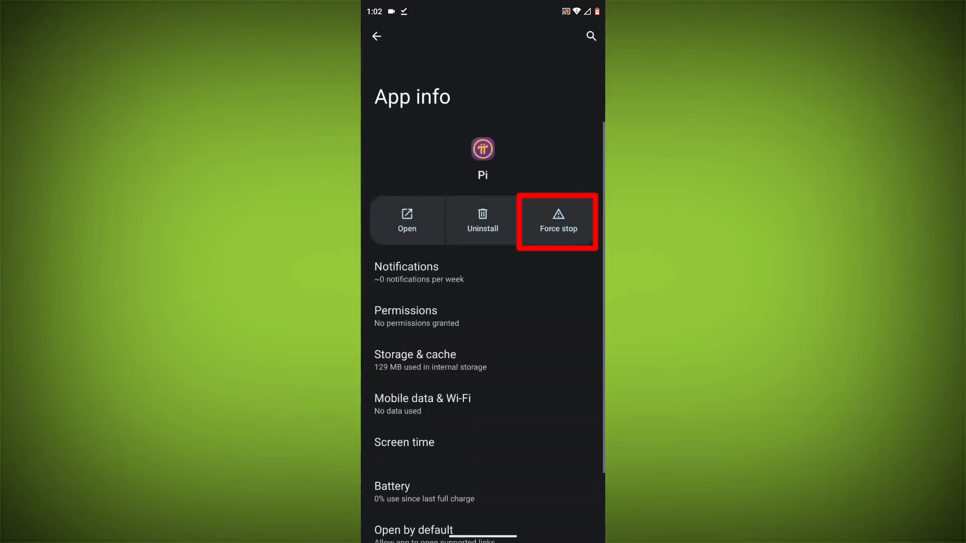
left_click(558, 222)
left_click(565, 302)
scroll(483, 302, "down", 2)
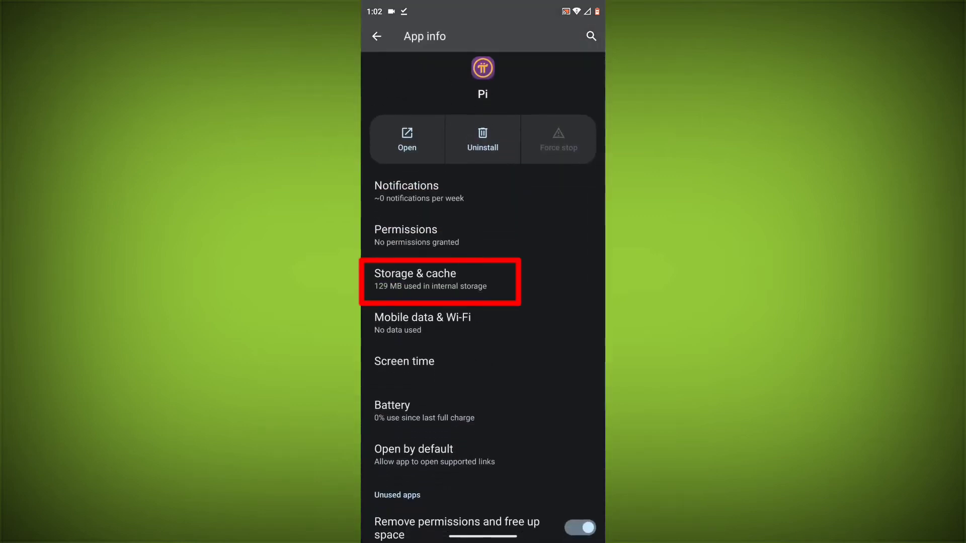
Step: Clear the Pi app's cache and storage, then swipe Settings away to return home
left_click(483, 280)
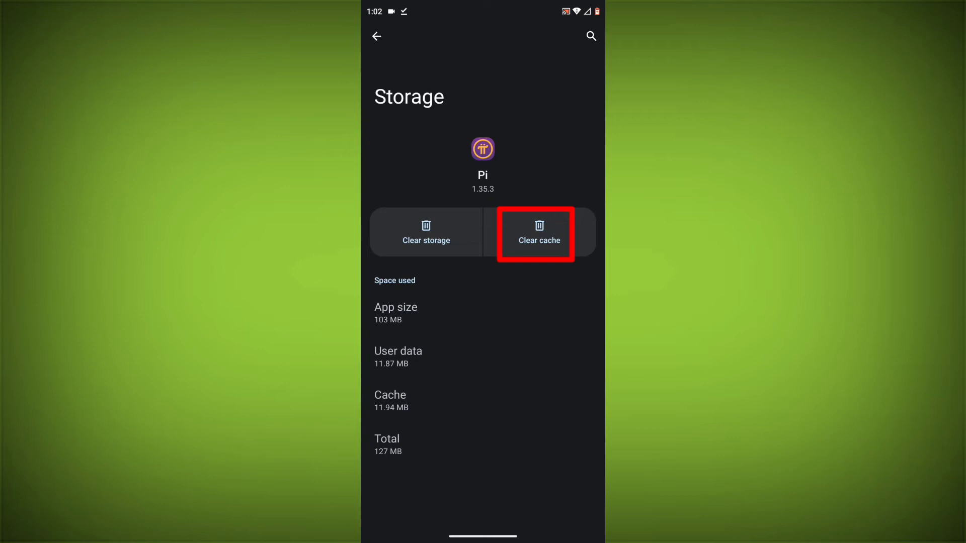
left_click(539, 233)
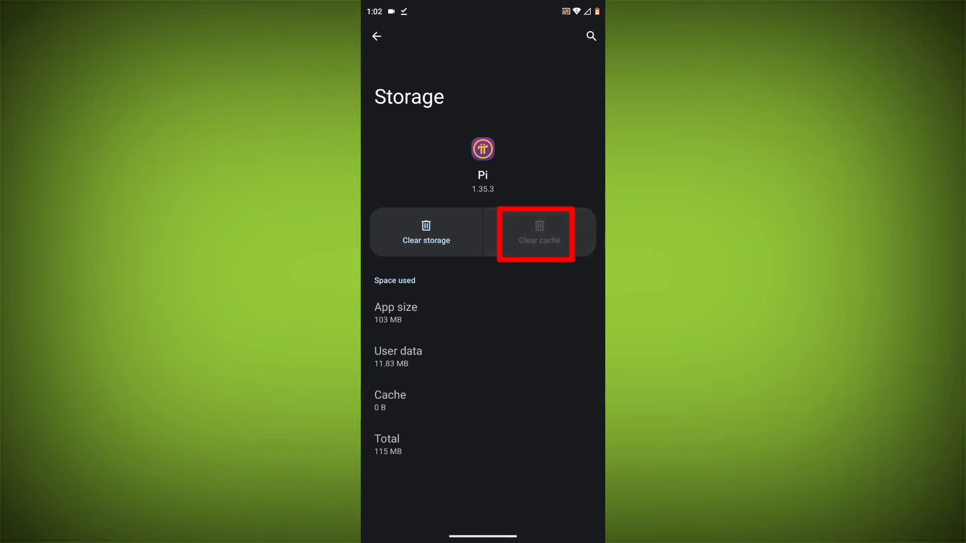
left_click(426, 233)
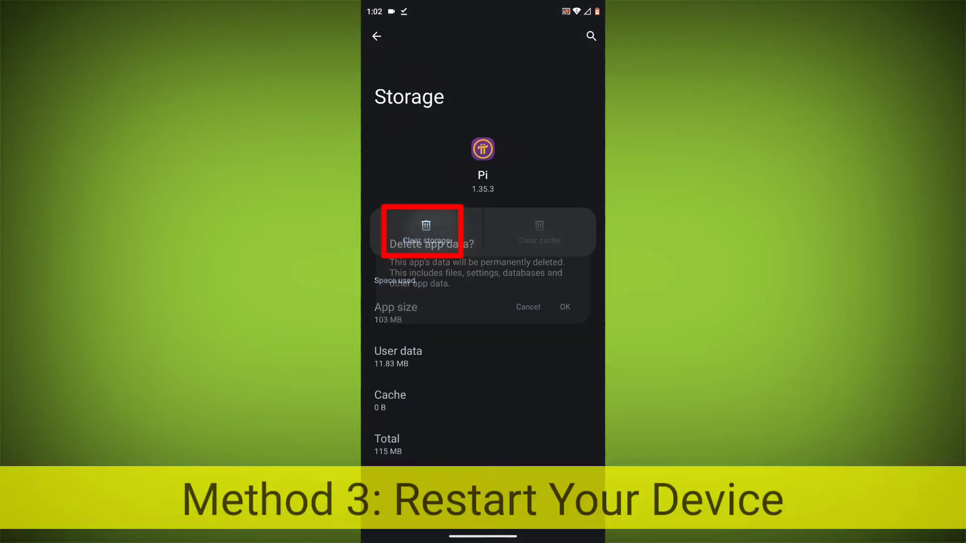
left_click(563, 306)
left_click_drag(484, 449, 483, 45)
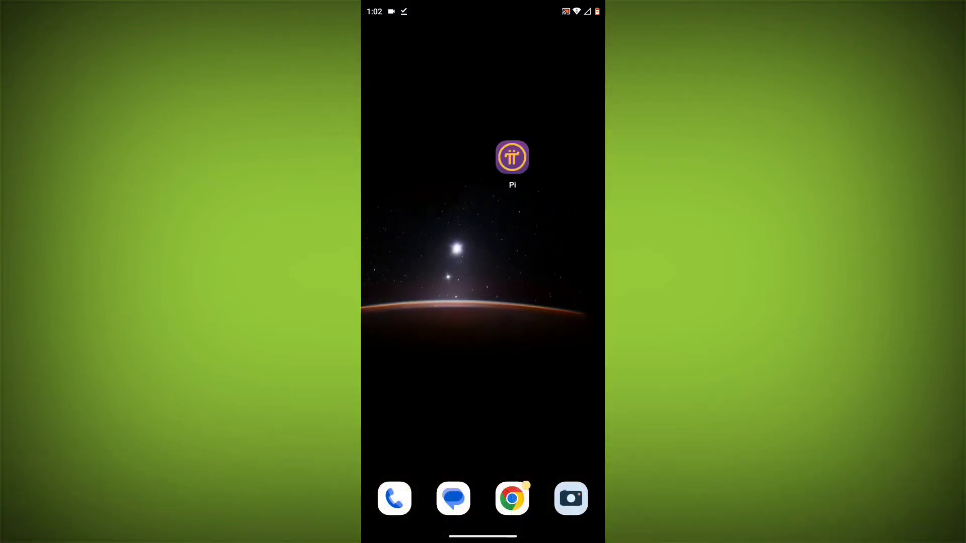
Step: Restart the phone from the power menu
key("XF86PowerOff")
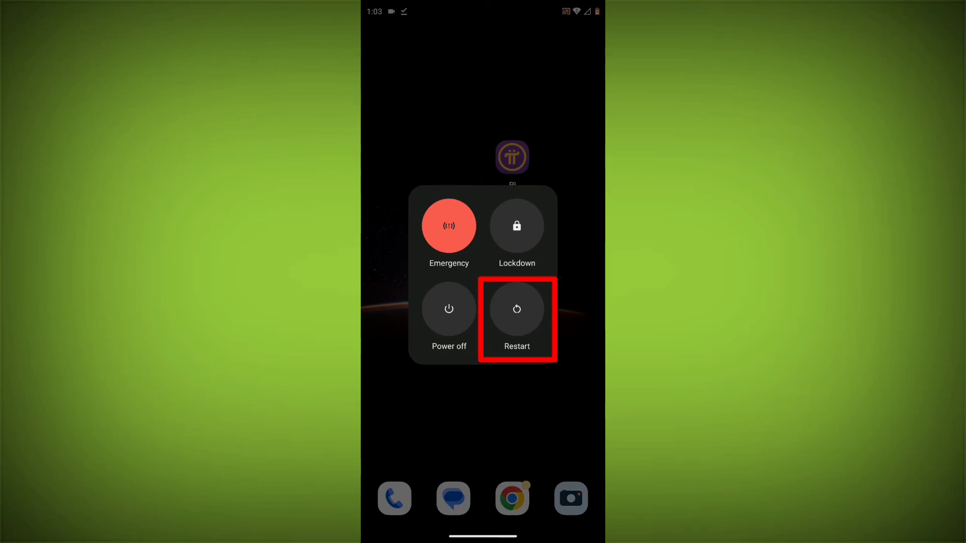
key("Escape")
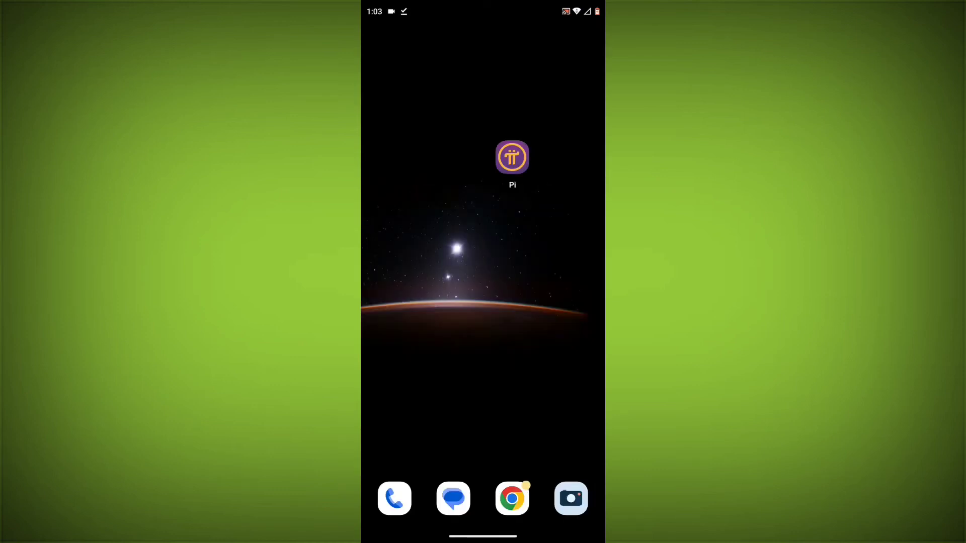